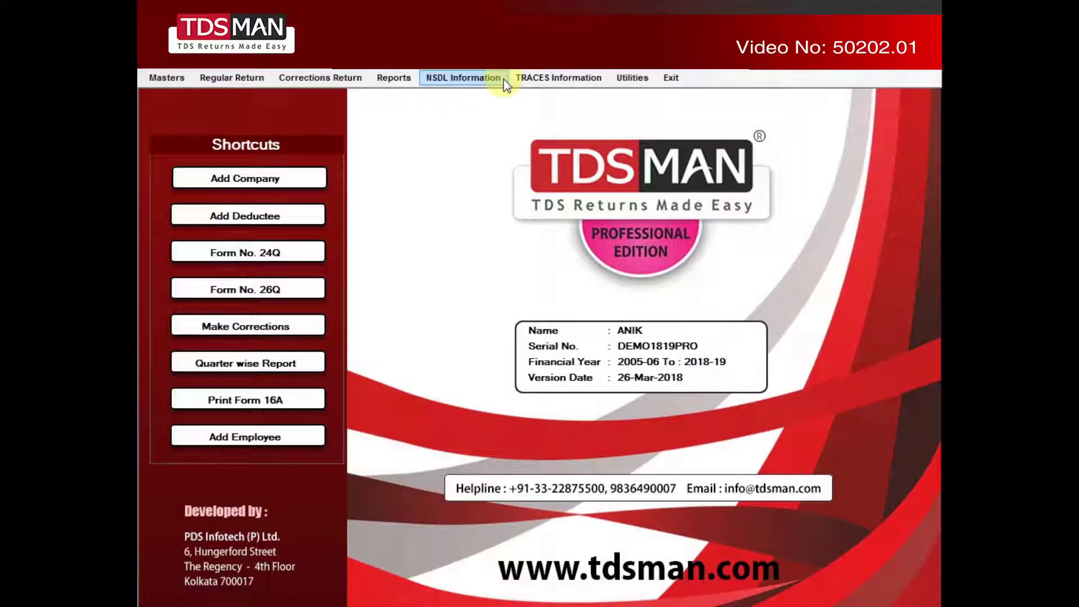
Step: Open the online challan download form and select PDS INFOTECH PRIVATE LIMITED as the company
click(505, 83)
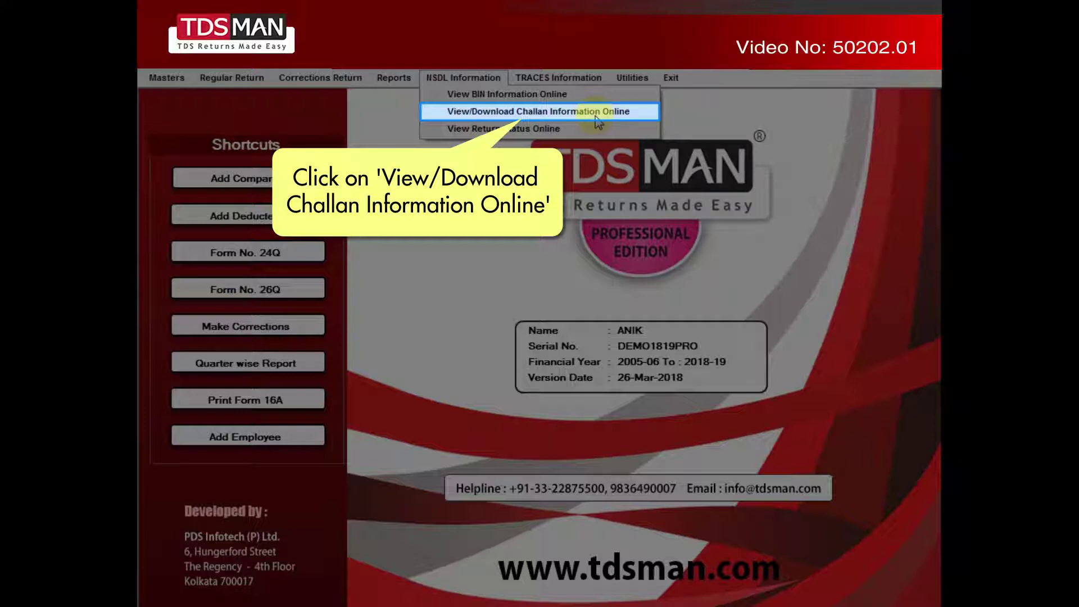
click(596, 115)
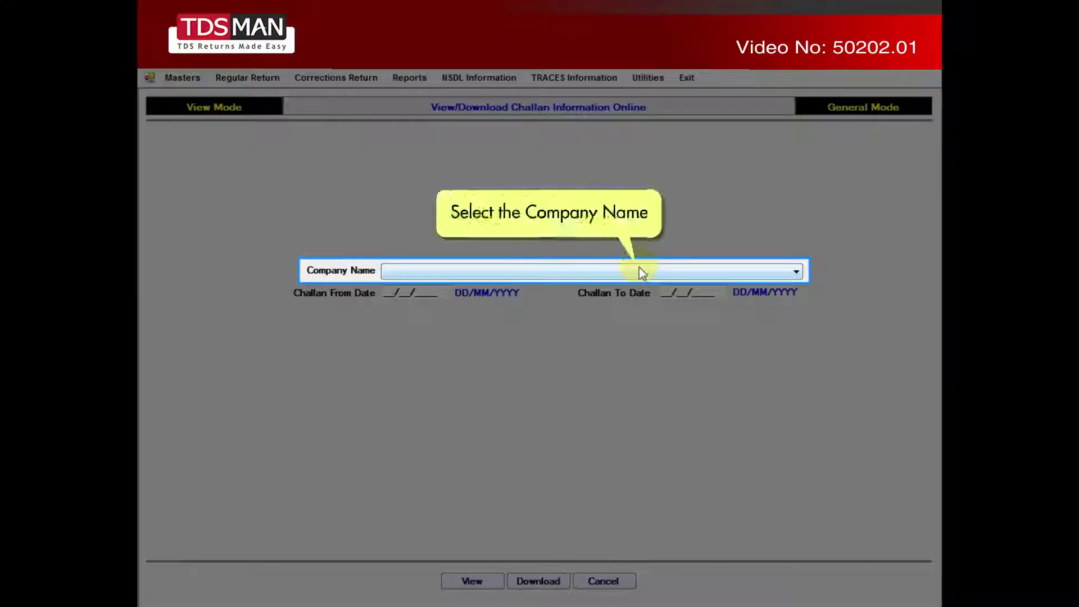
click(638, 269)
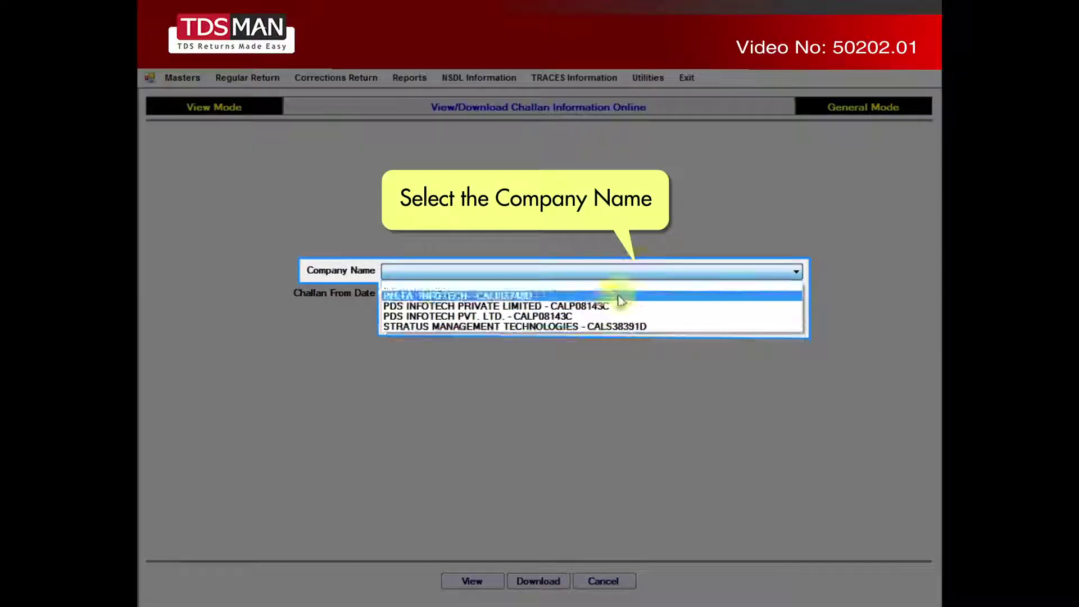
click(612, 308)
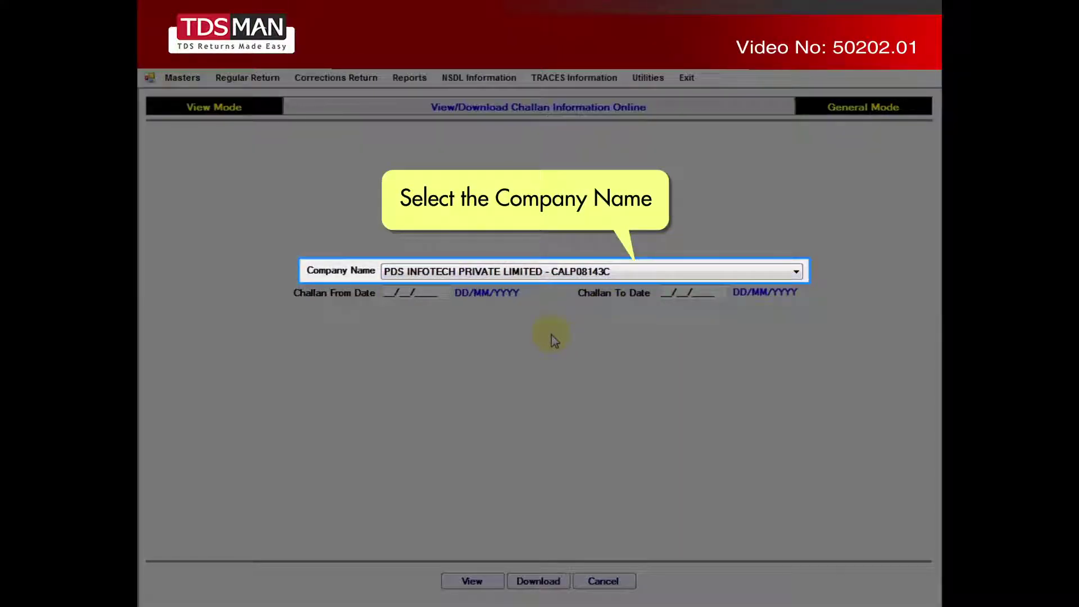
Step: Enter the challan date range from 05/10/2017 to 05/01/2018
click(409, 295)
text(05/)
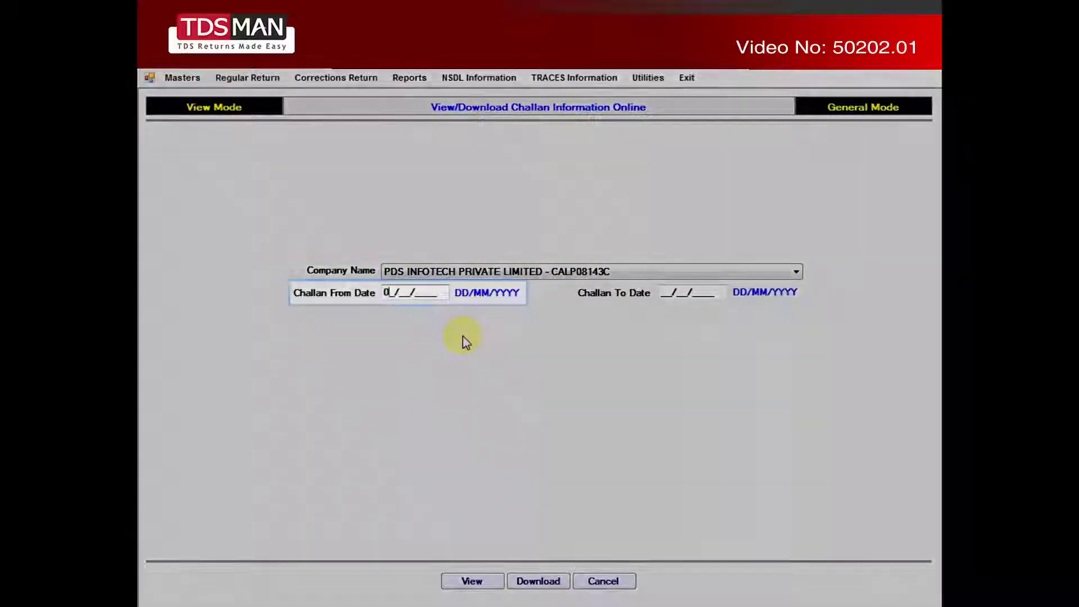
text(10/20)
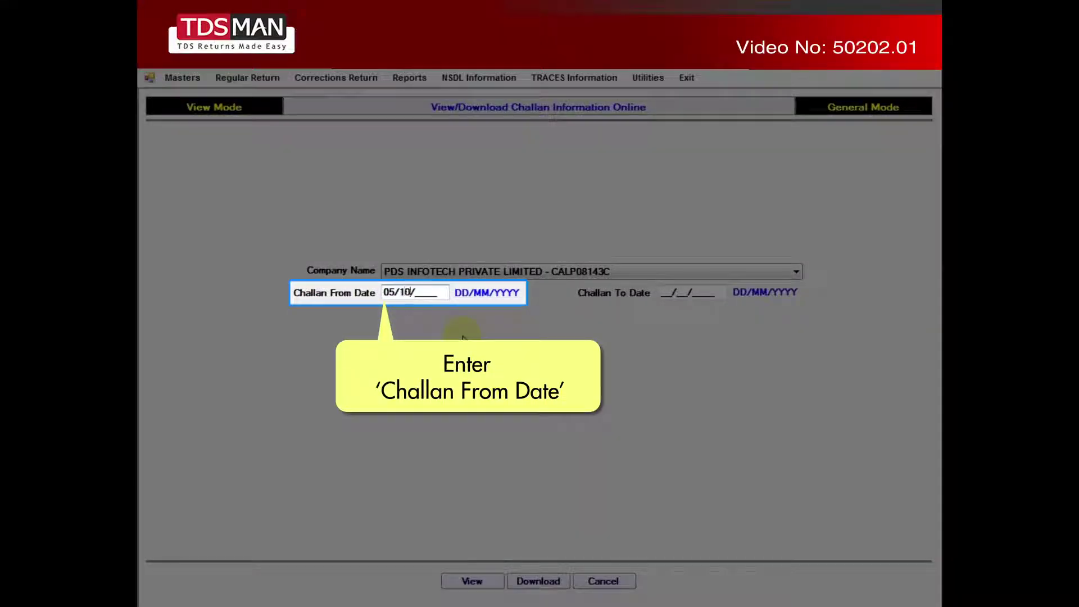
text(17)
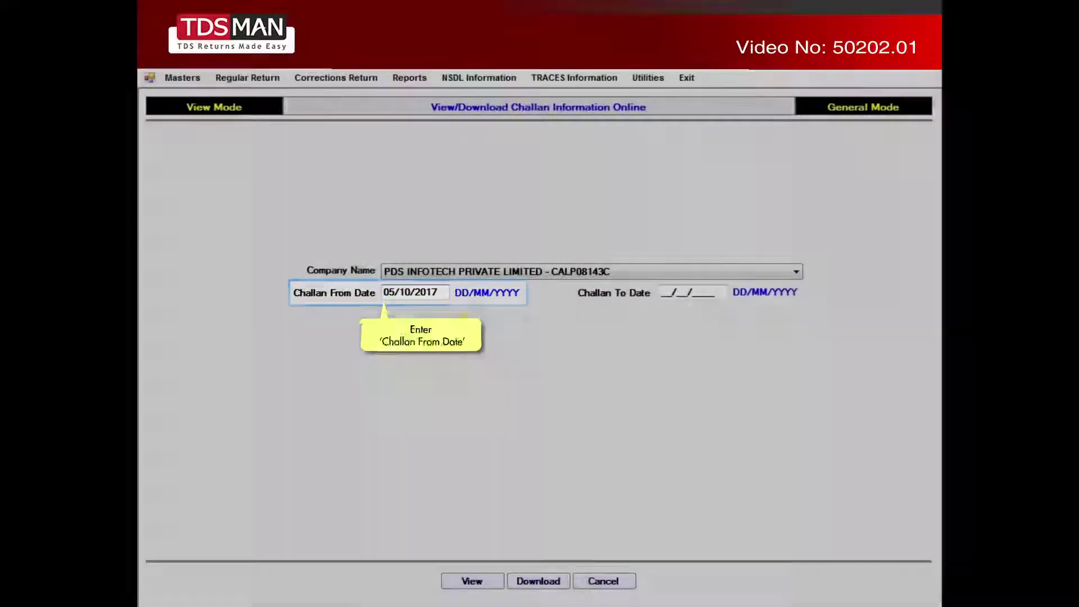
key(Tab)
text(05/01/2018)
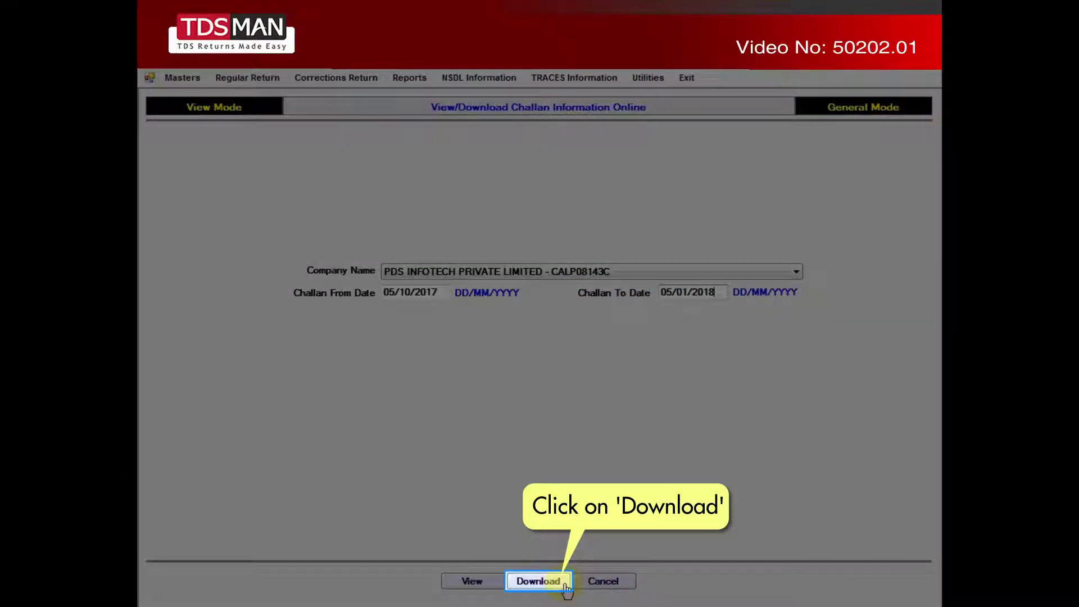
Step: Download the challan CSI file, entering the captcha code and saving it to the Desktop
click(565, 584)
text(WF3DC)
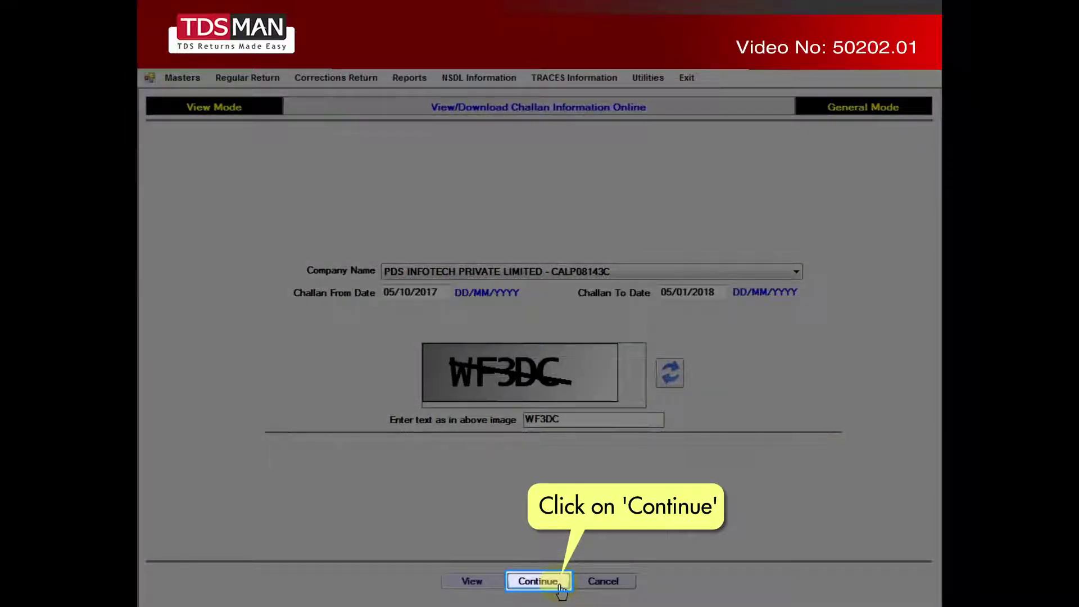
click(560, 586)
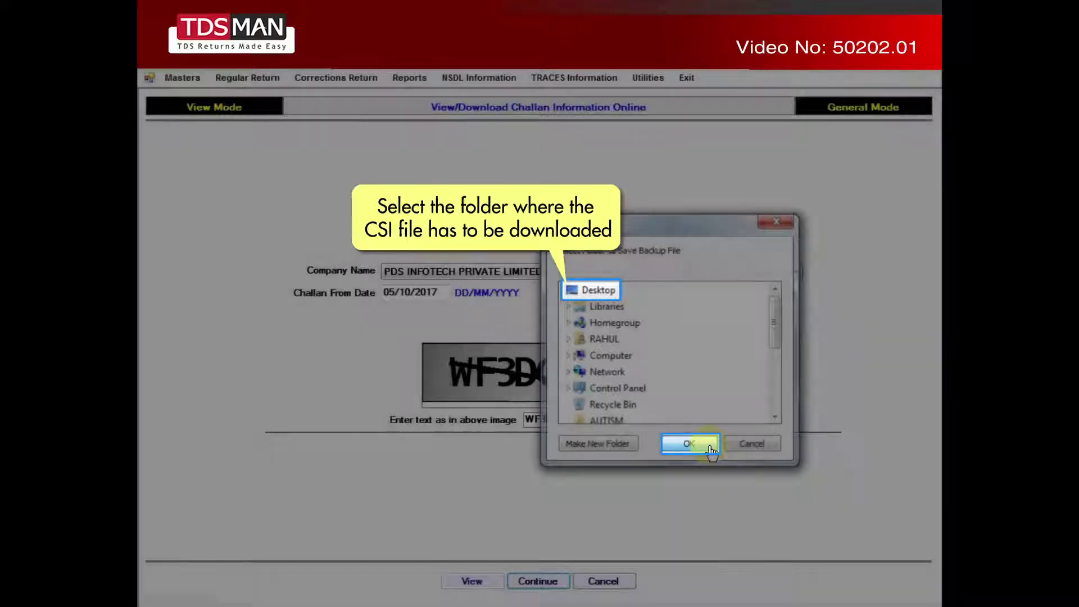
click(711, 447)
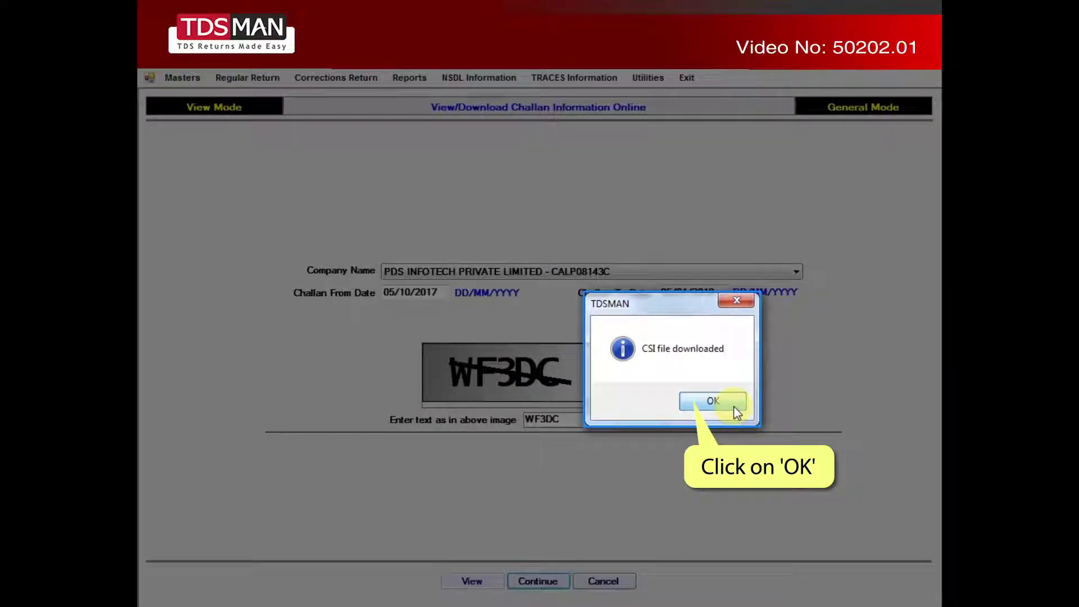
click(712, 401)
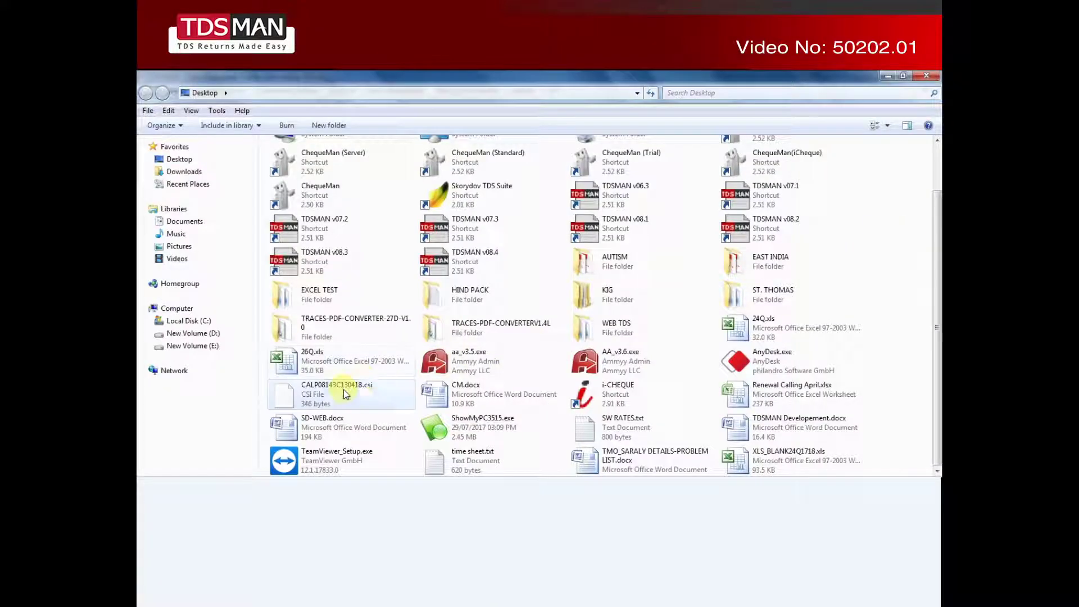
Step: Confirm CALP08143C130418.csi is on the Desktop and close the folder window
click(343, 389)
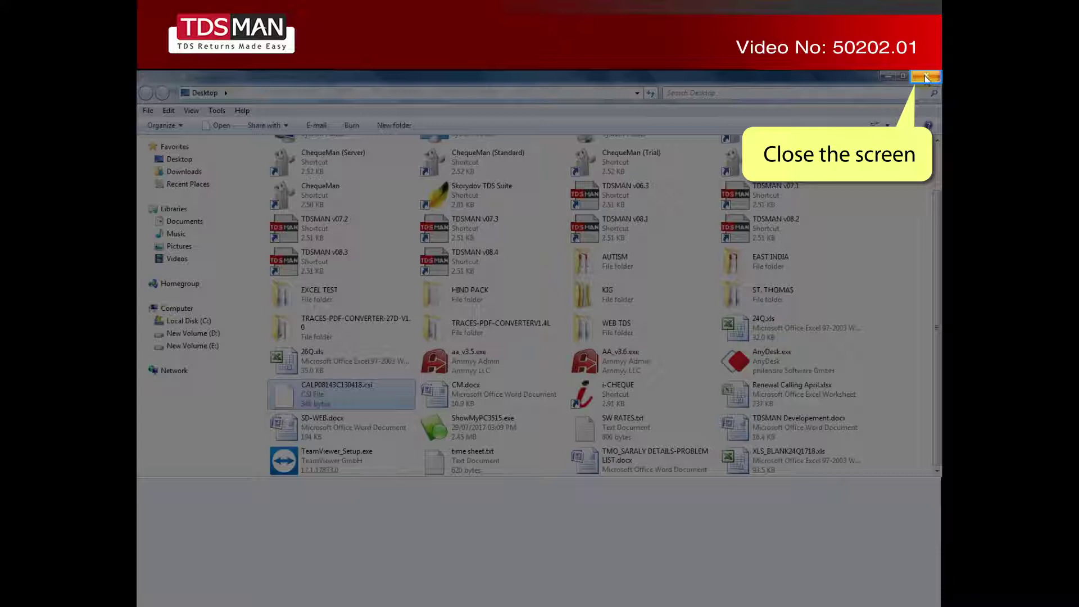
click(926, 77)
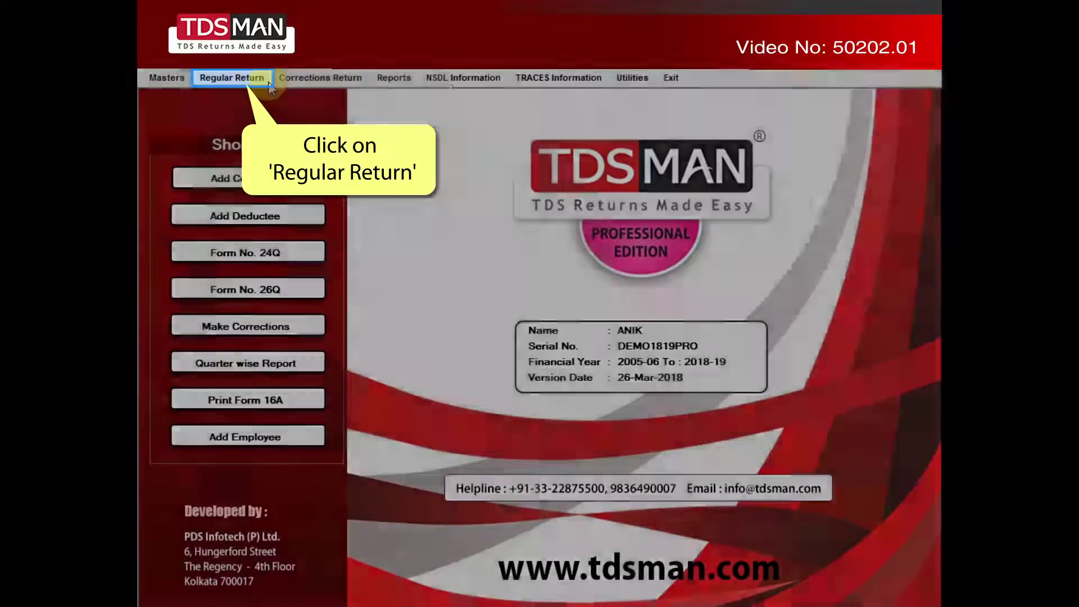
Step: Open Form 26Q and generate its return text file PIK26Q3.txt
click(270, 84)
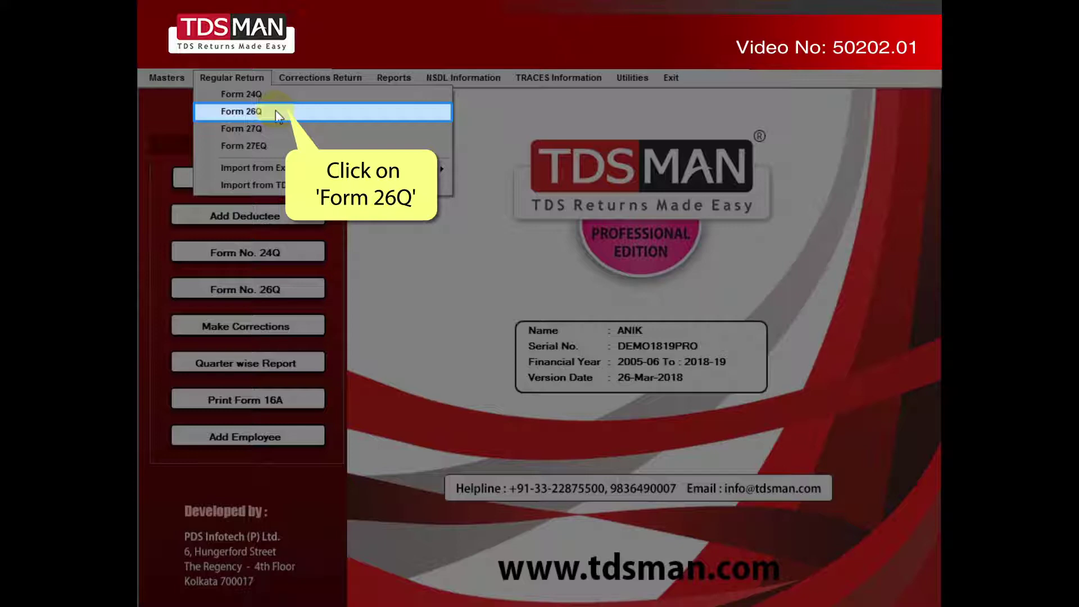
click(275, 112)
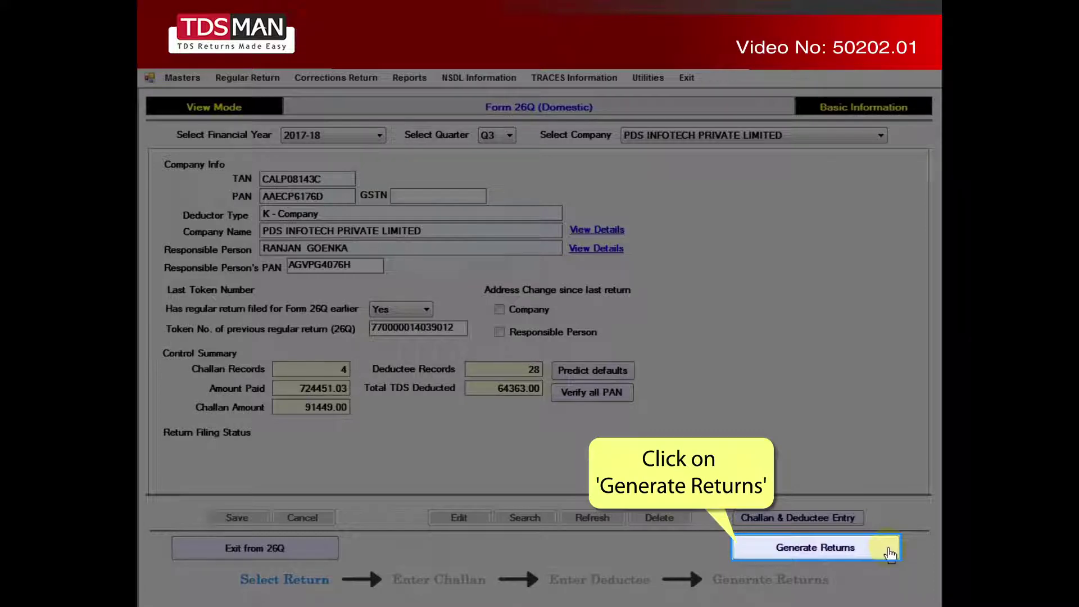
click(888, 551)
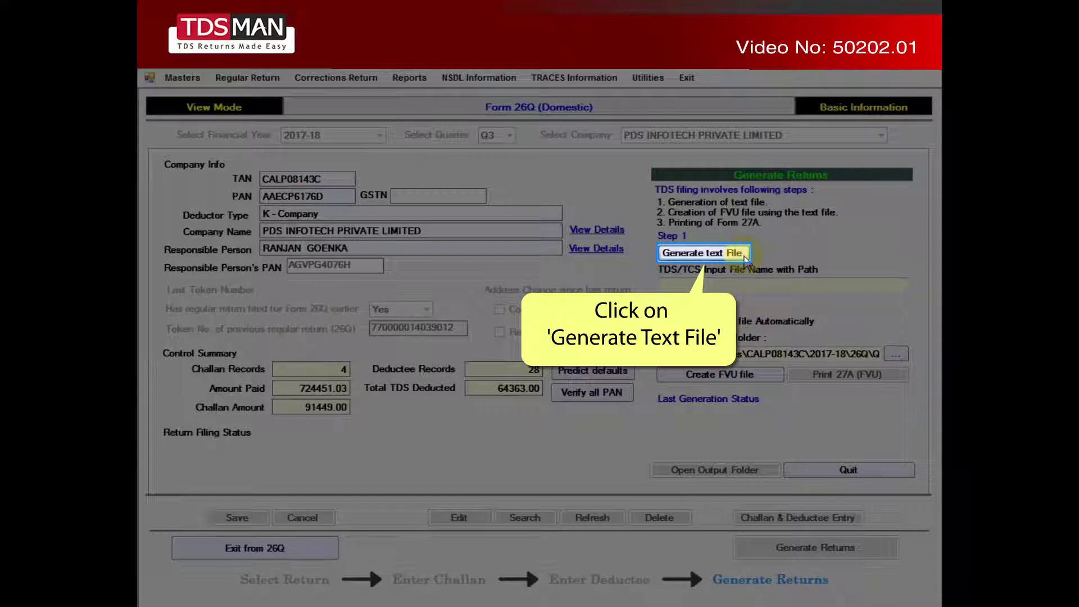
click(743, 254)
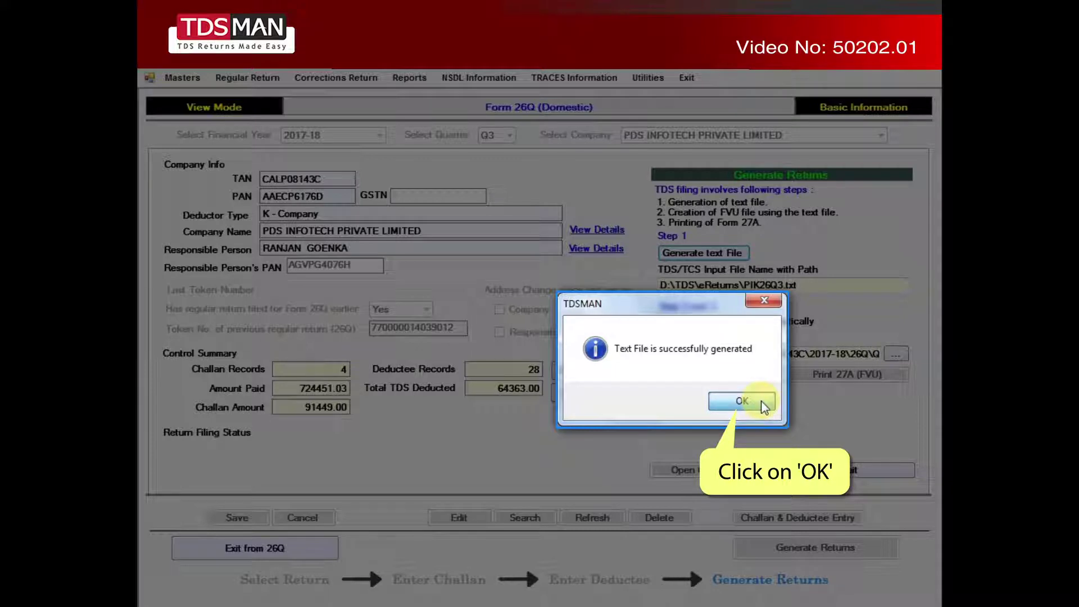
Step: Turn off automatic CSI download and start creating the FVU file
click(741, 401)
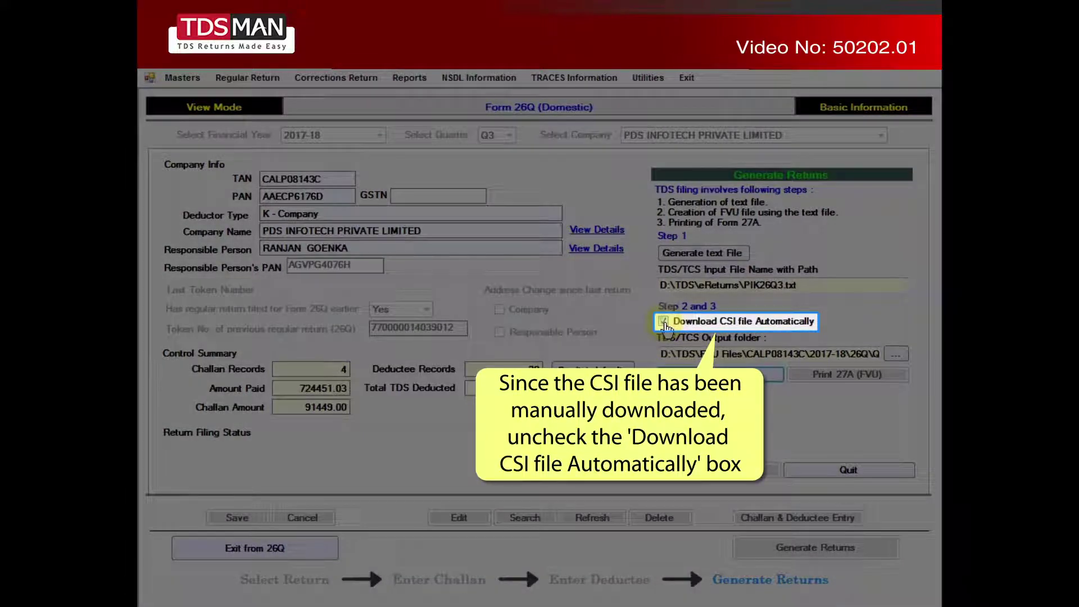
click(664, 321)
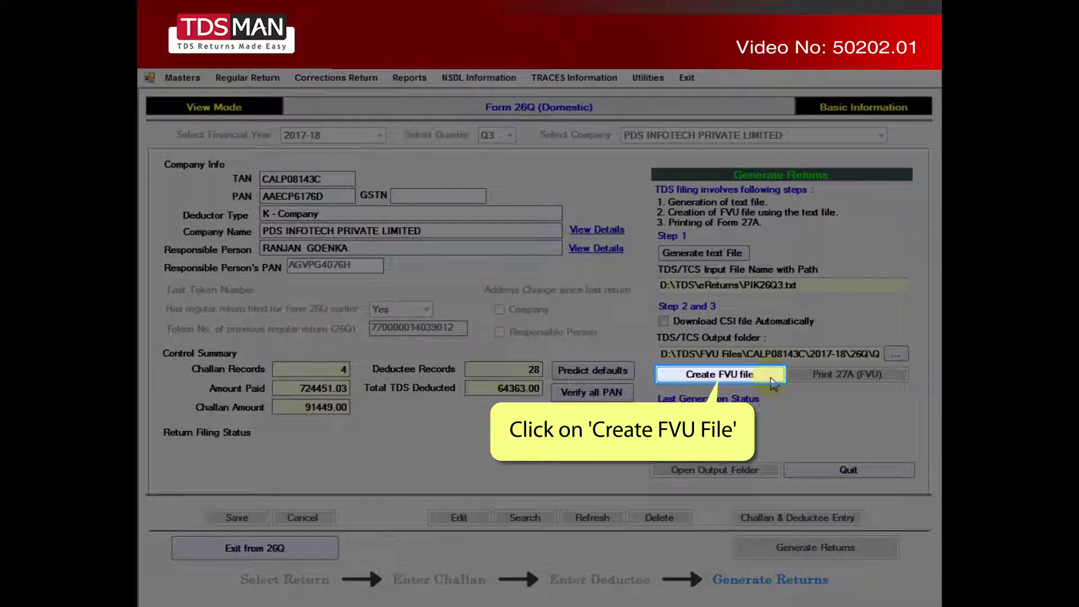
click(771, 378)
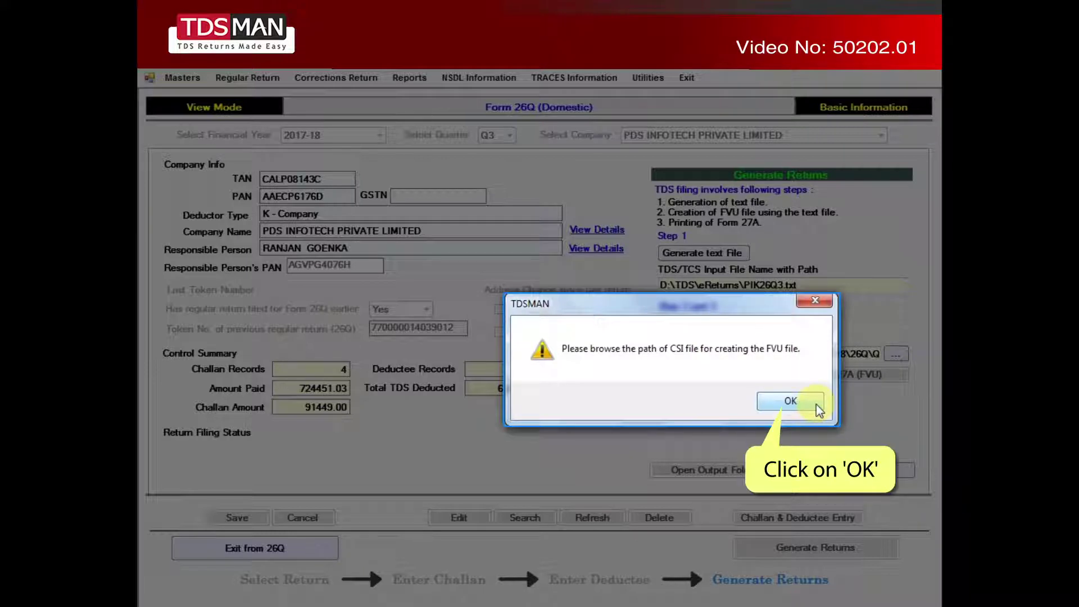
click(816, 407)
Step: Select CALP08143C130418.csi from the Desktop as the CSI input file
click(826, 357)
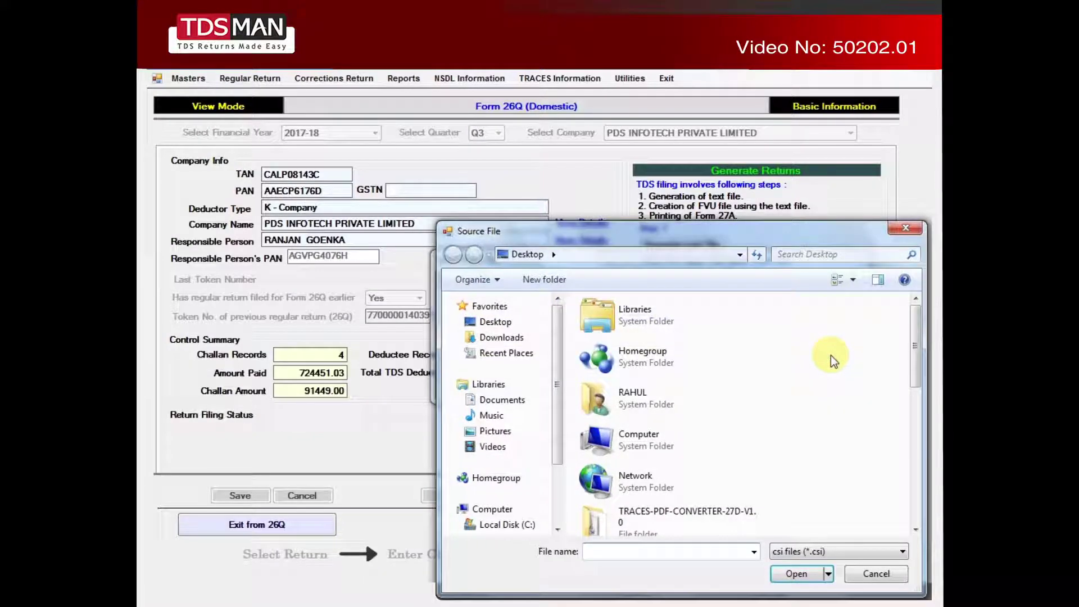
drag(915, 361, 916, 494)
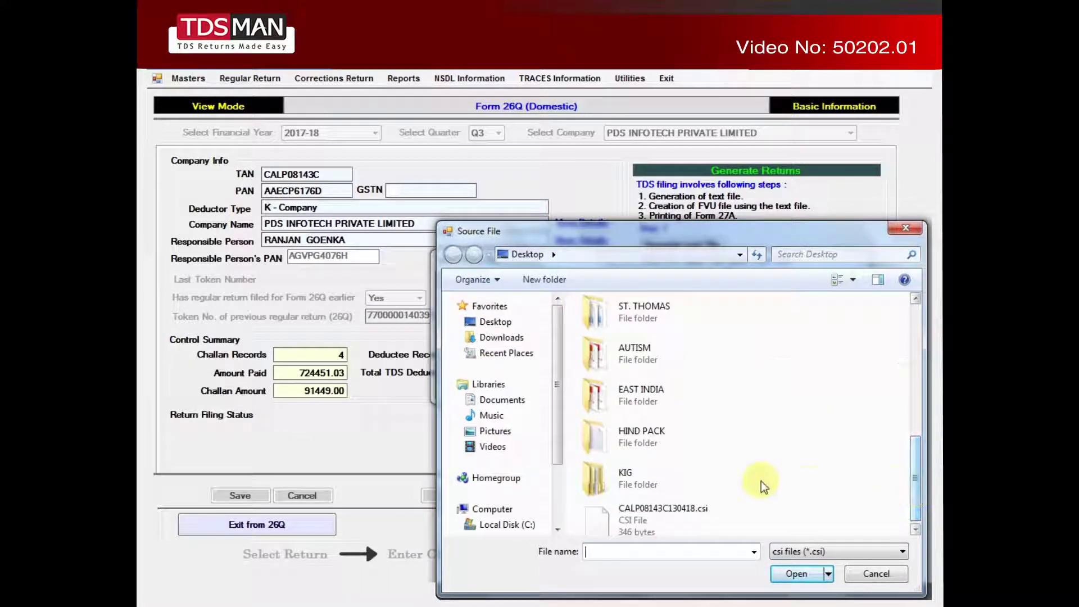
click(715, 517)
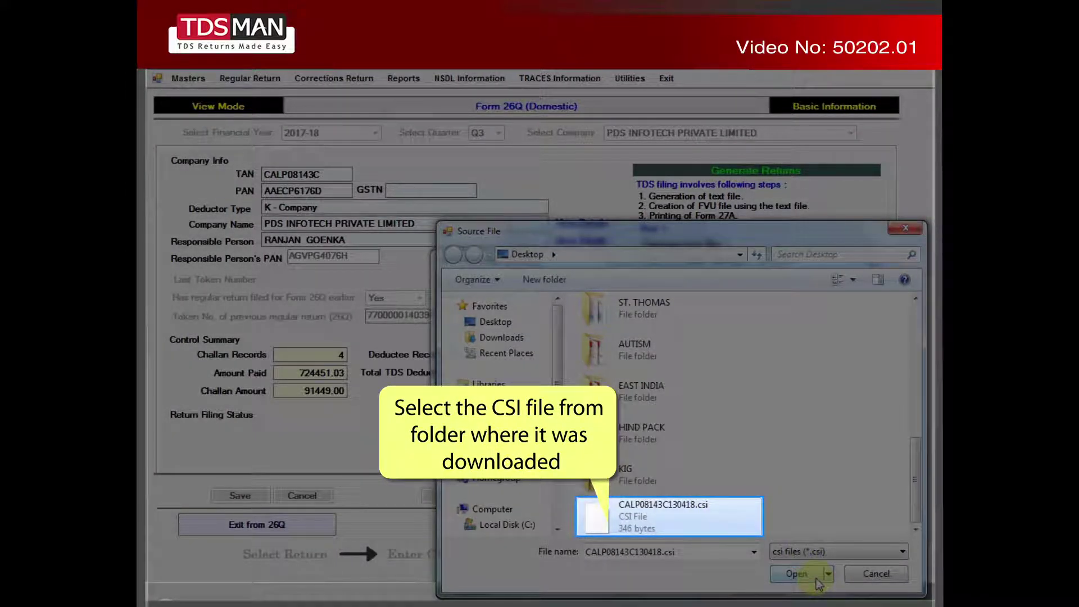
click(818, 581)
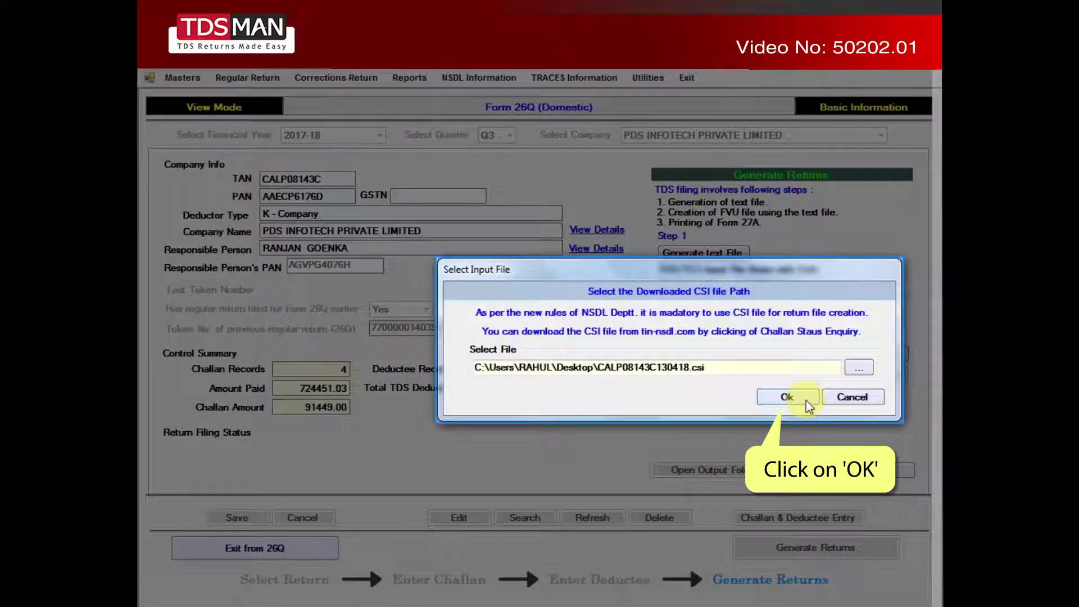
Step: Build and validate the FVU file into D:\TDS\FVU Files\CALP08143C\2017-18\26Q\Q3
click(806, 400)
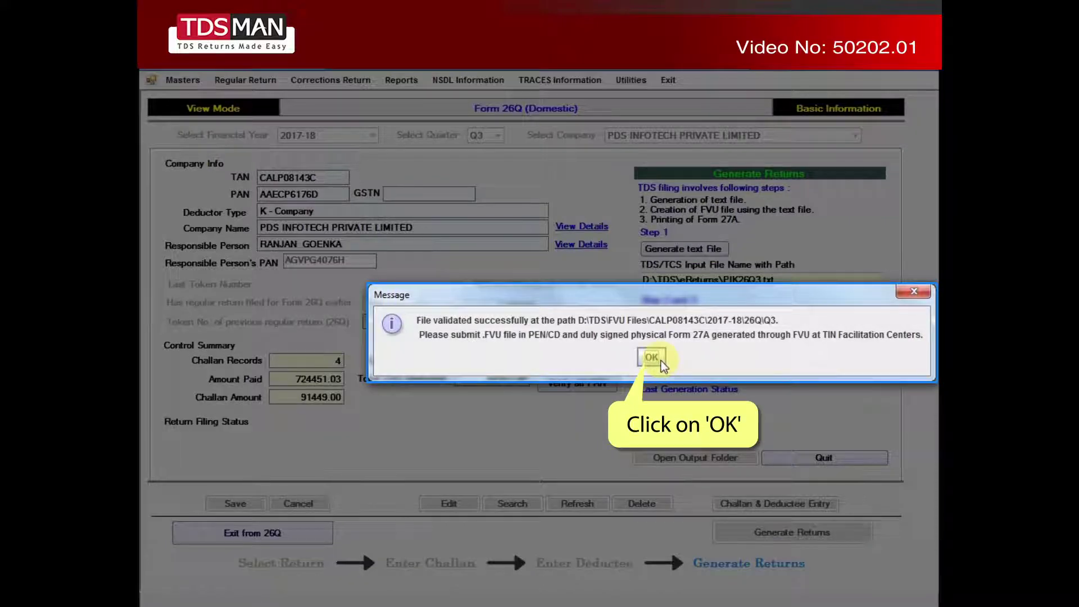
click(661, 360)
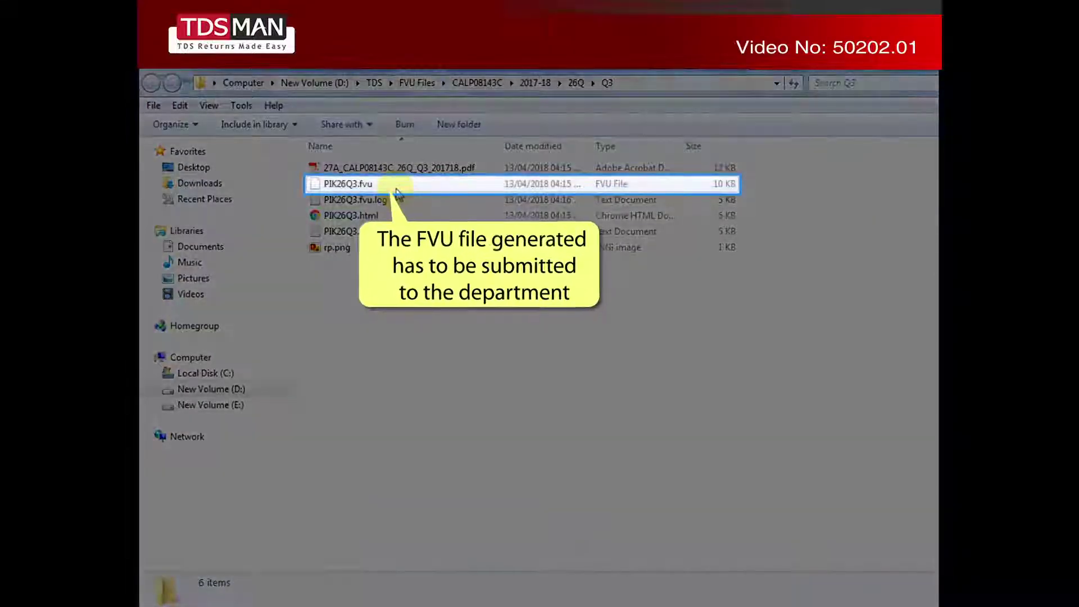
Step: Confirm PIK26Q3.fvu is in the output folder and quit return generation
click(396, 188)
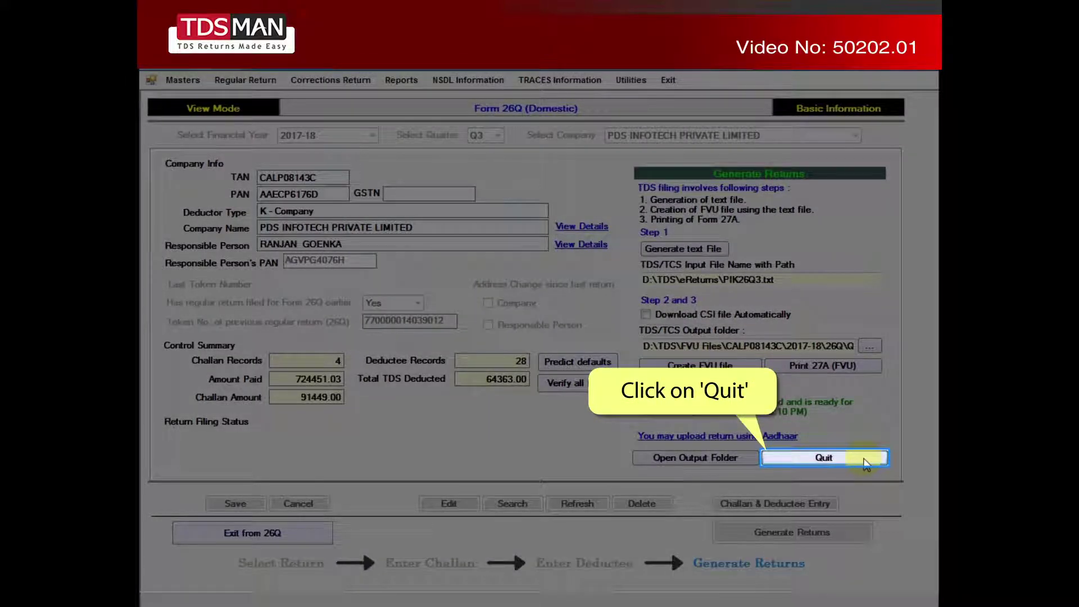
click(864, 459)
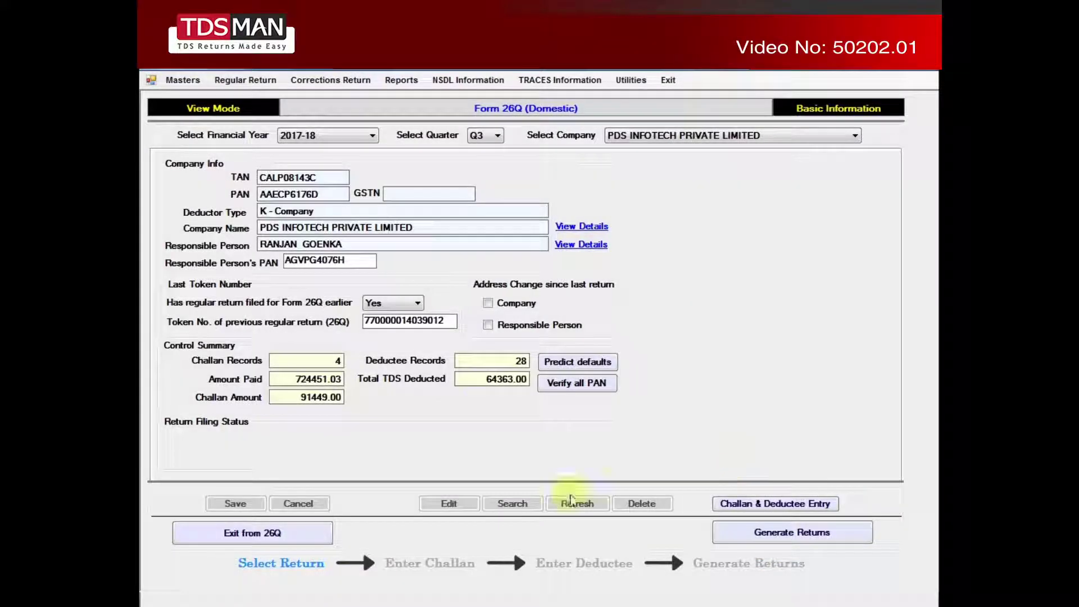